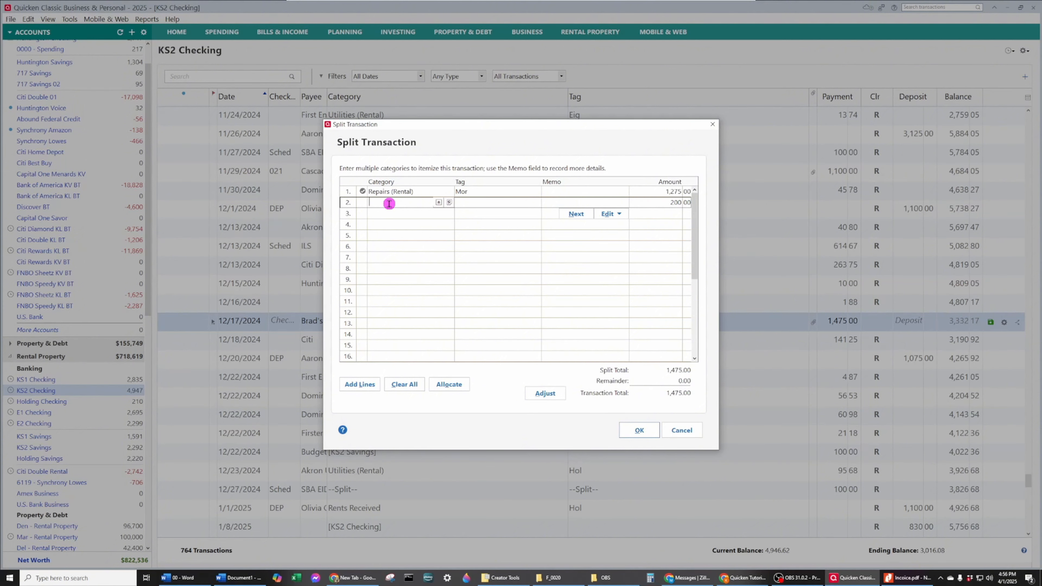
Fill in the second split line with category Cleaning and Maintenance (Rental), tag Mor and amount 100
click(438, 202)
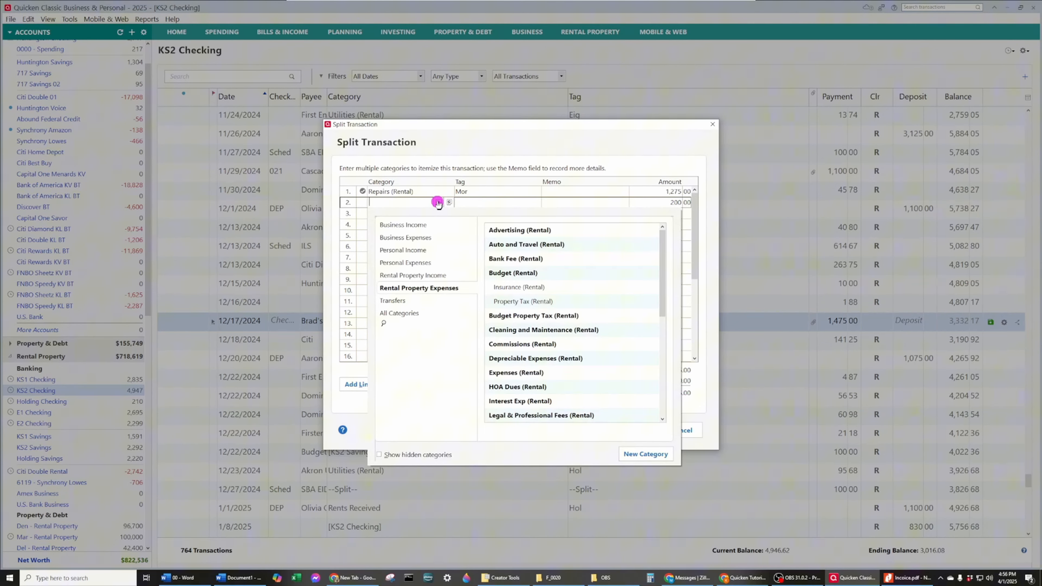
text(ce...)
key(Tab)
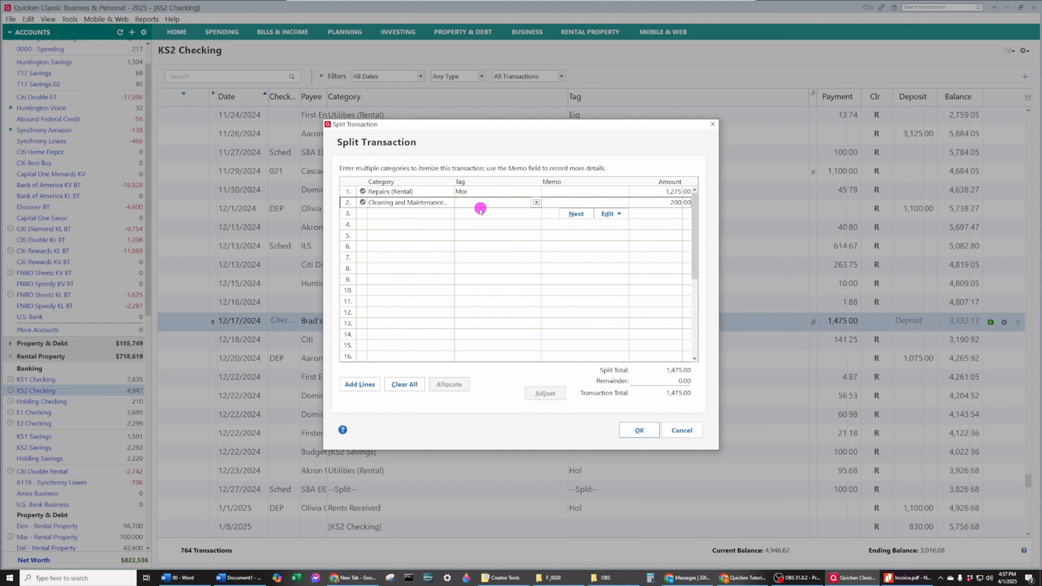
text(Mor)
click(675, 202)
text(100)
Add a third split line for the remaining amount with category Cleaning and Maintenance (Rental) and tag Van
click(406, 214)
text(Cleaning and Maintenance)
click(467, 213)
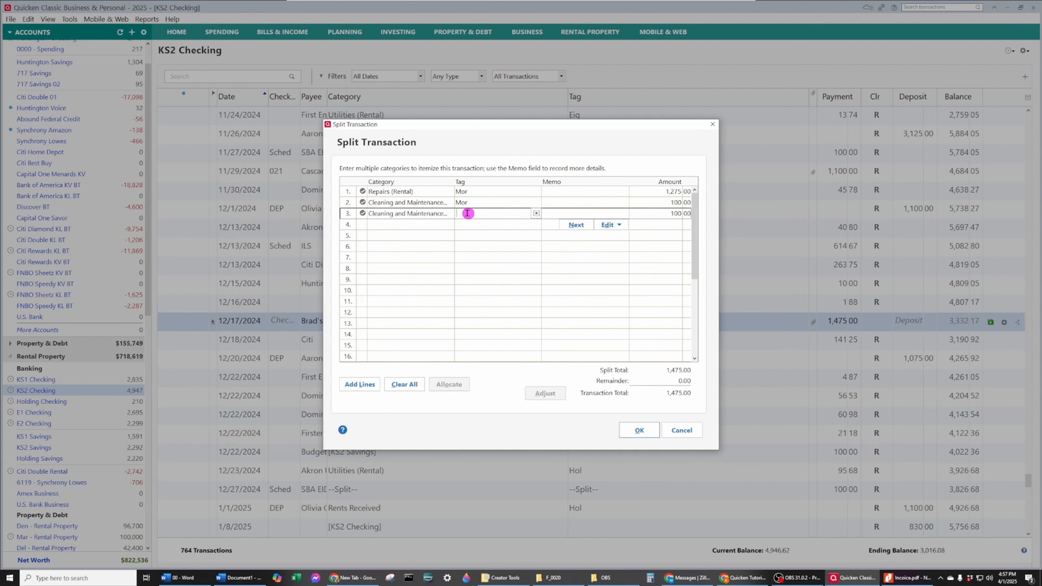
text(Van)
key(Return)
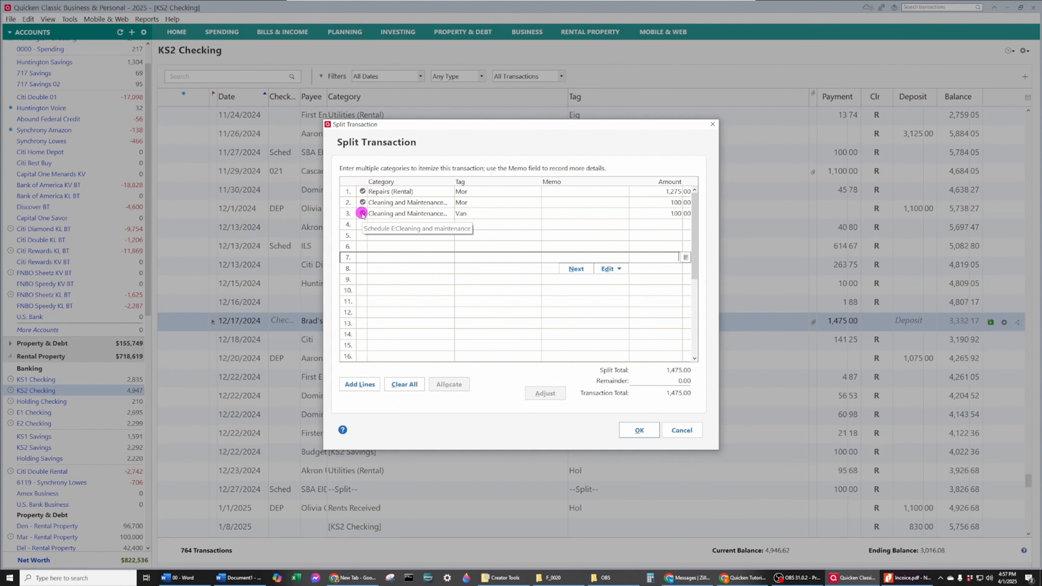
Accept the split lines and save the 12/17/2024 transaction in the KS2 Checking register
click(371, 191)
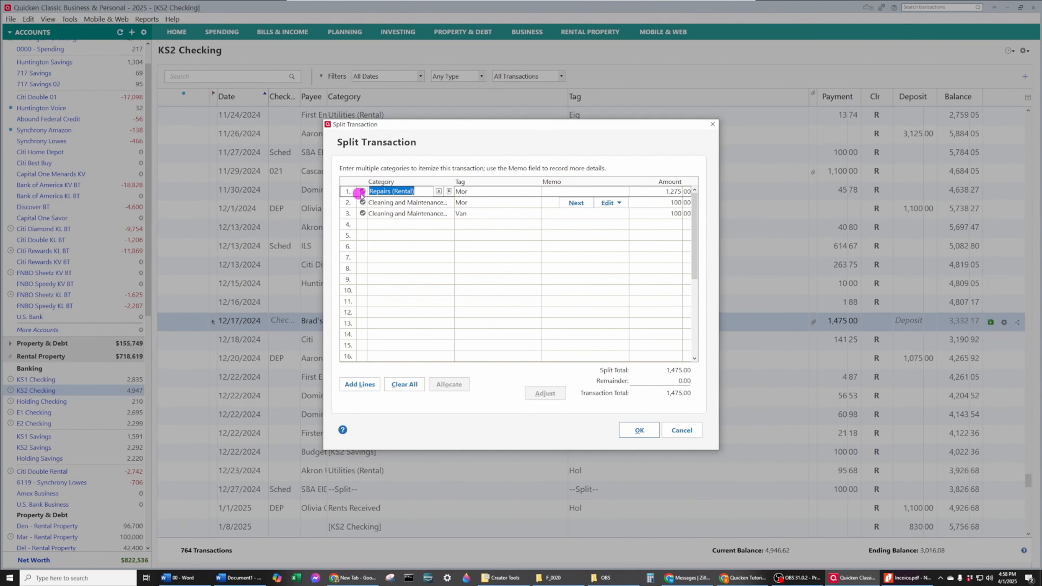
click(639, 431)
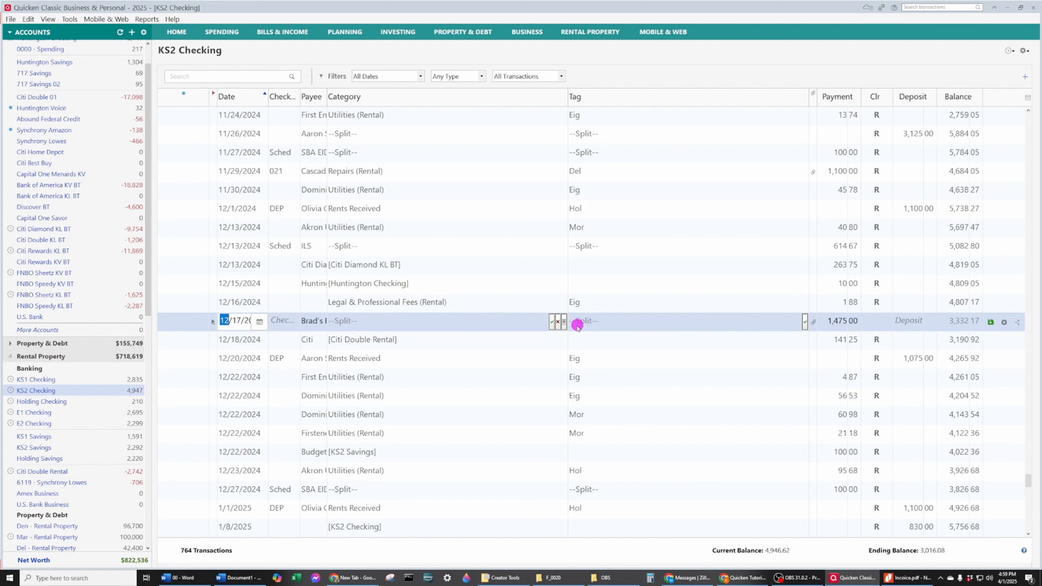
mouse_move(582, 323)
click(815, 323)
click(859, 364)
key(Down)
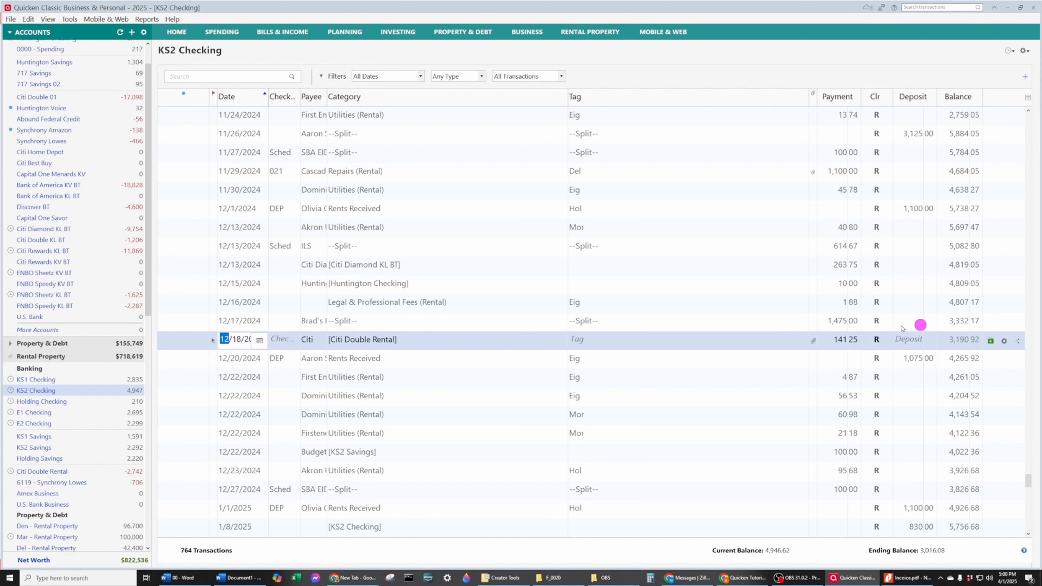
key(Up)
key(Down)
Open the spending overview and view it for the last 30 days, last 90 days and last 12 months
click(224, 35)
click(288, 75)
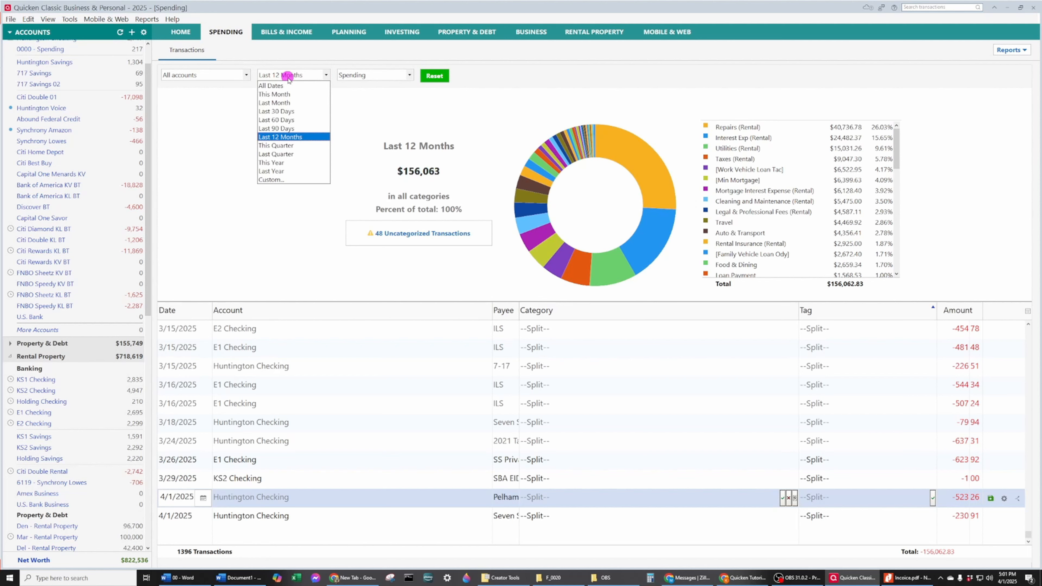
click(308, 112)
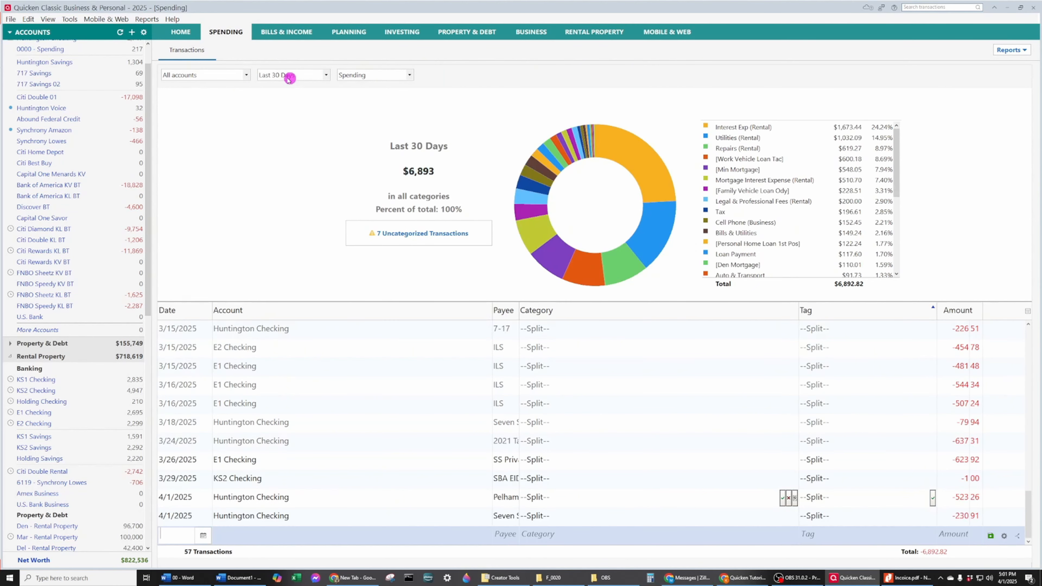
click(299, 76)
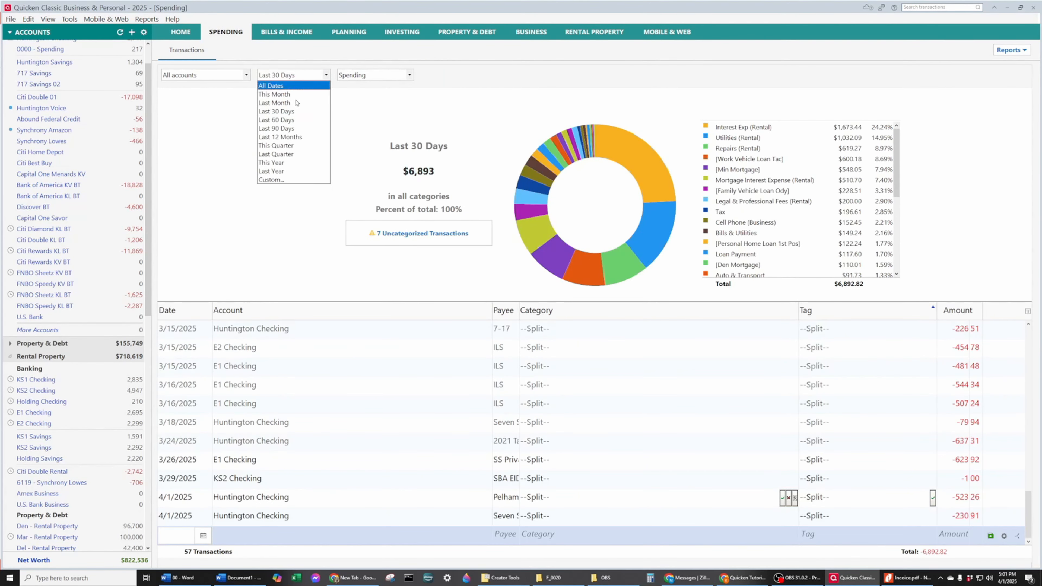
click(302, 128)
click(293, 75)
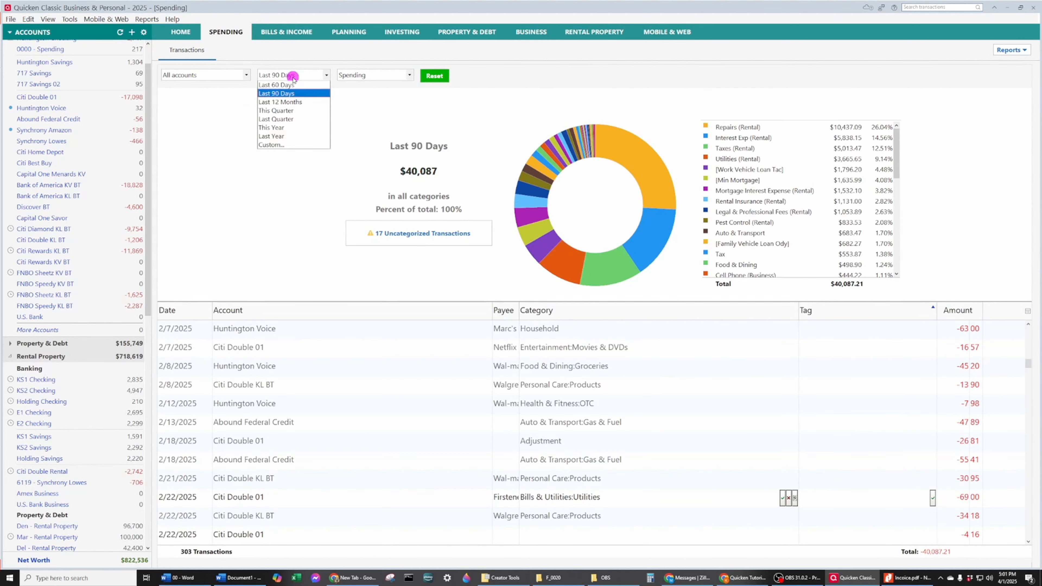
click(311, 137)
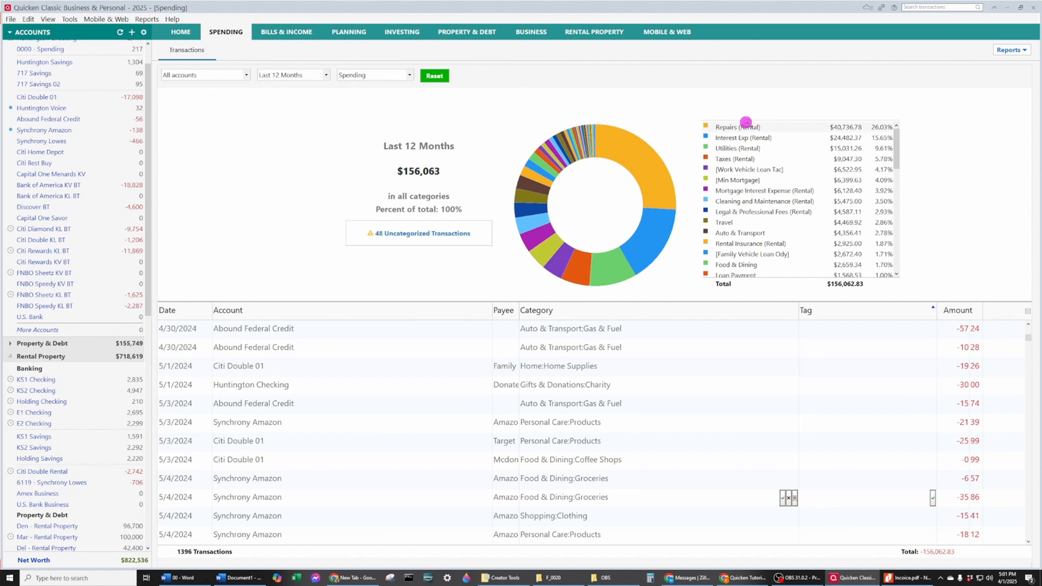
Drill down into Repairs (Rental) spending and break its main portion, excluding Appliance, down by payee
mouse_move(763, 128)
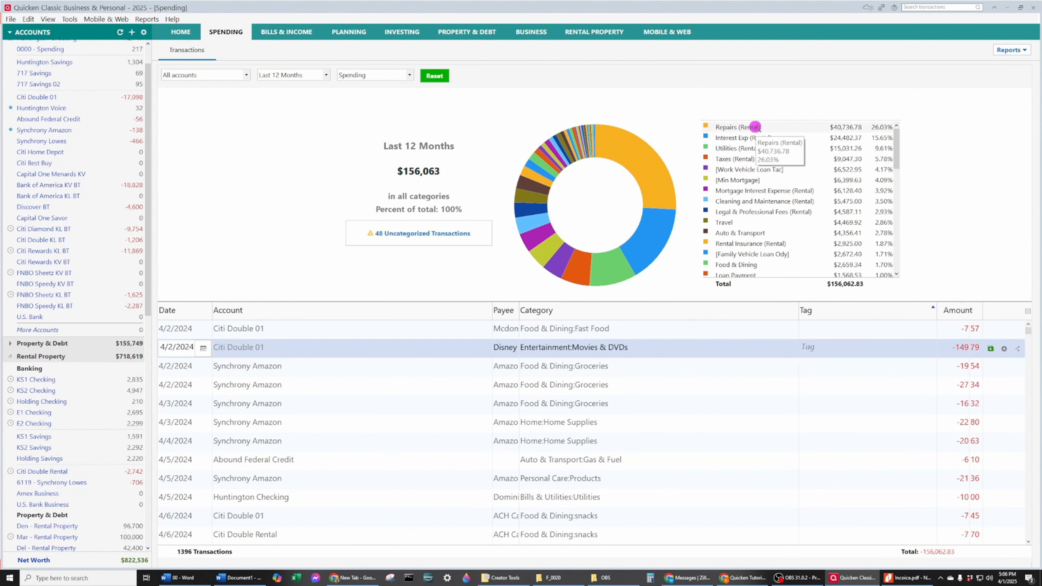
click(755, 126)
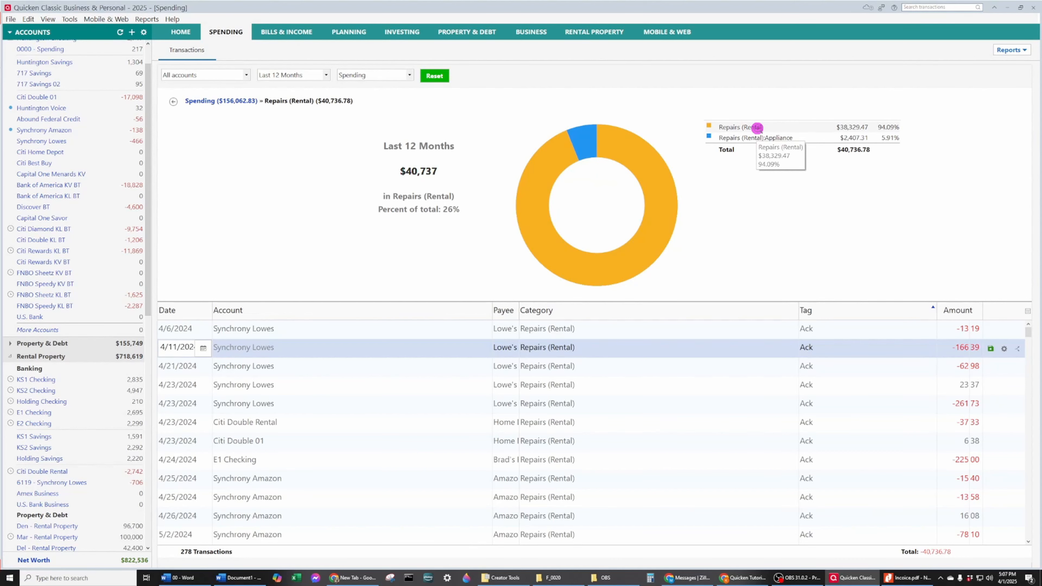
mouse_move(759, 138)
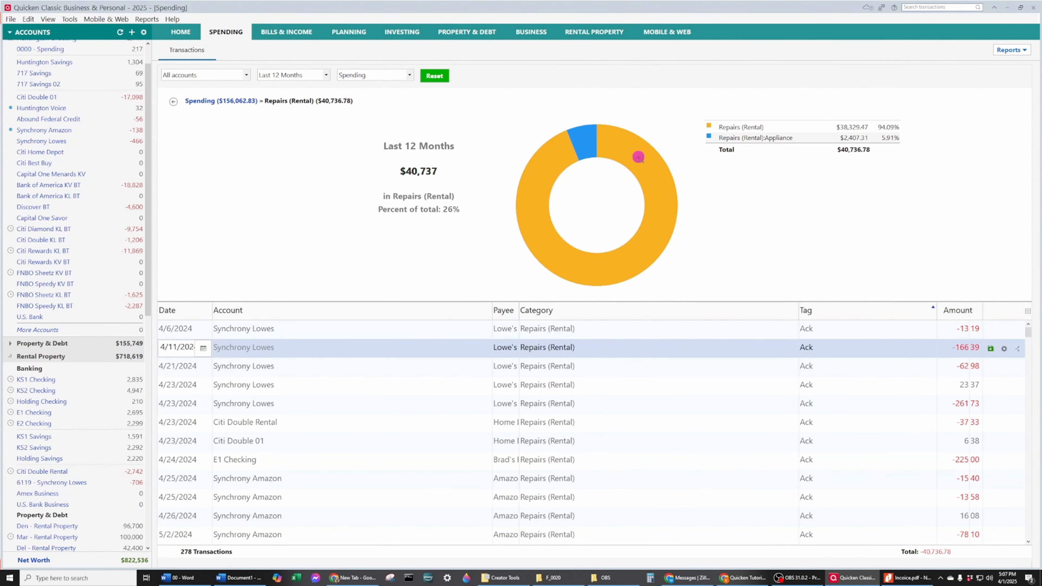
click(645, 175)
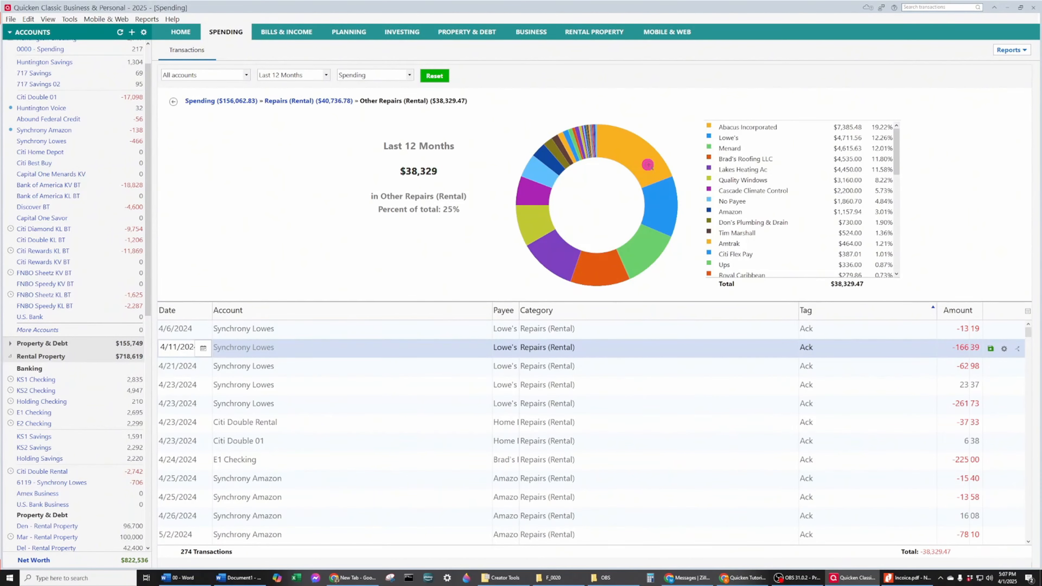
List the Brad's Roofing LLC transactions and show the split details of the 12/17/2024 payment
scroll(774, 205, down, 1)
scroll(755, 217, up, 1)
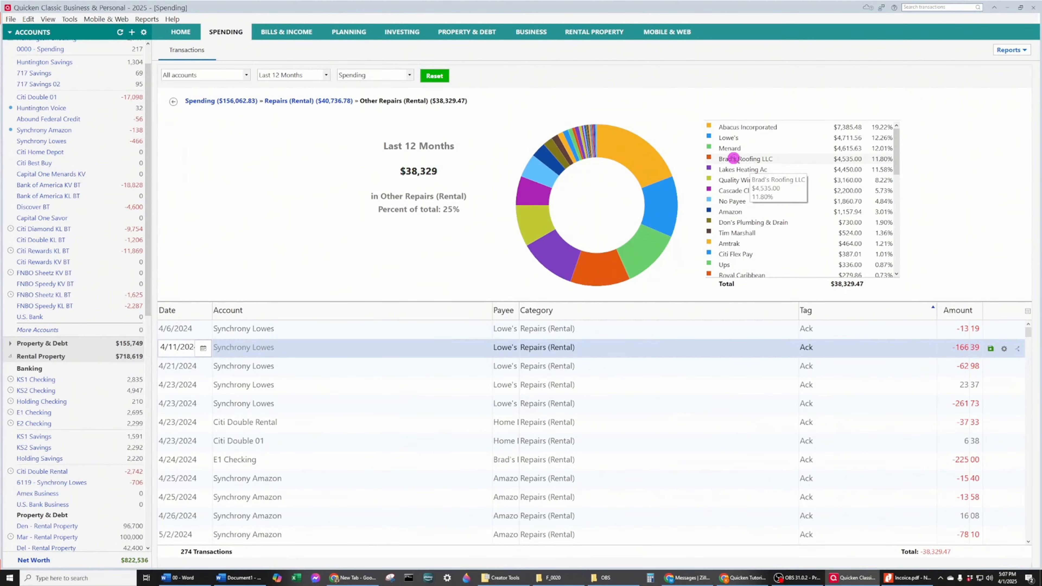
click(744, 158)
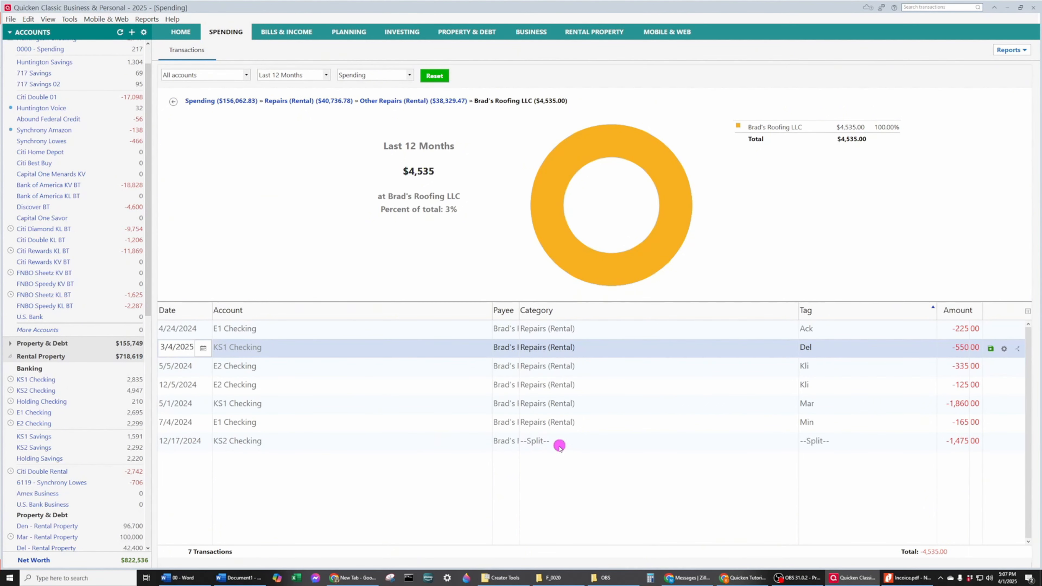
click(549, 441)
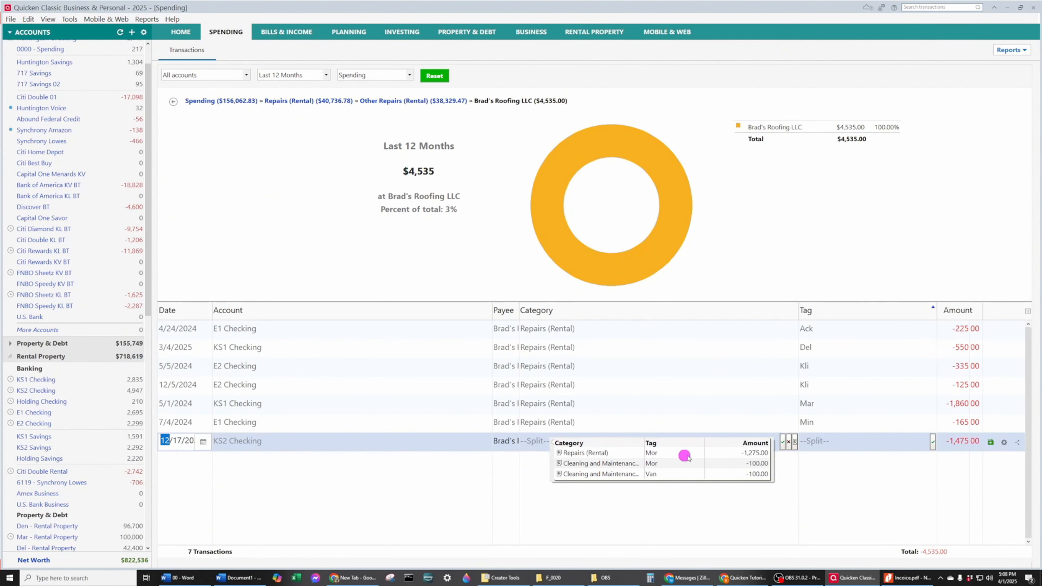